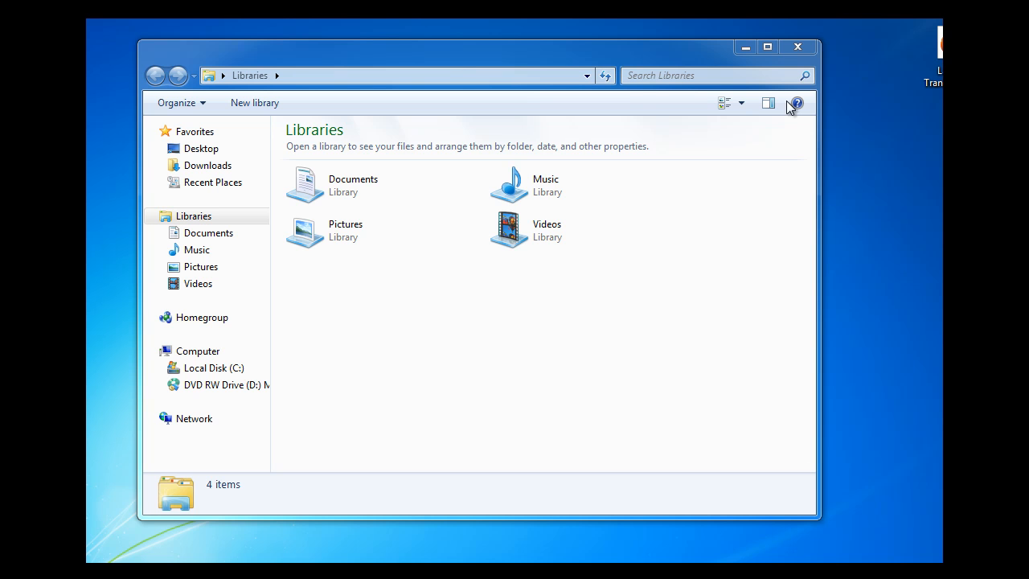
Show the computer's drives and start making a PowerISO image file from DVD RW Drive (D:) MFL_PRO
click(797, 46)
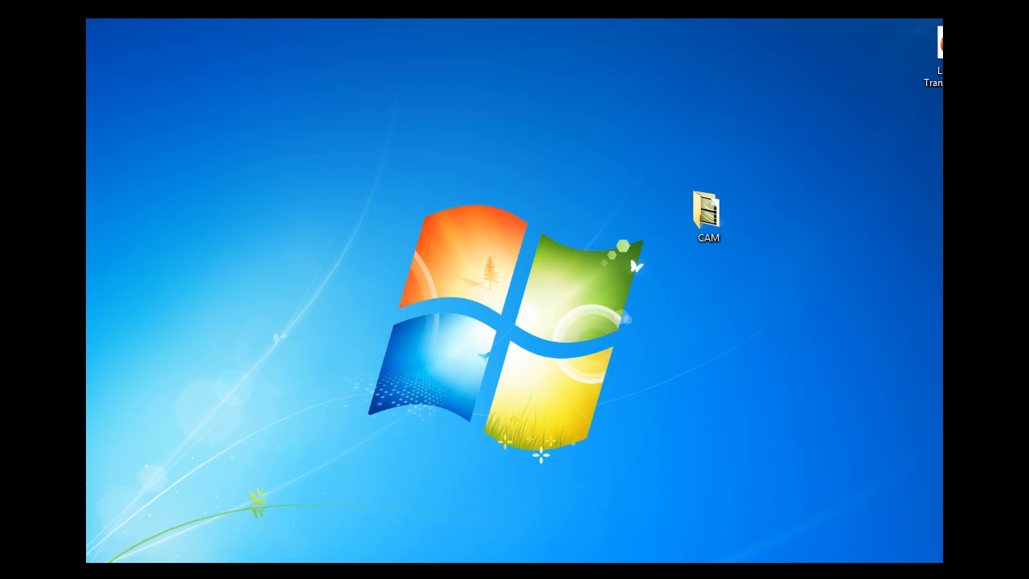
click(87, 562)
click(229, 385)
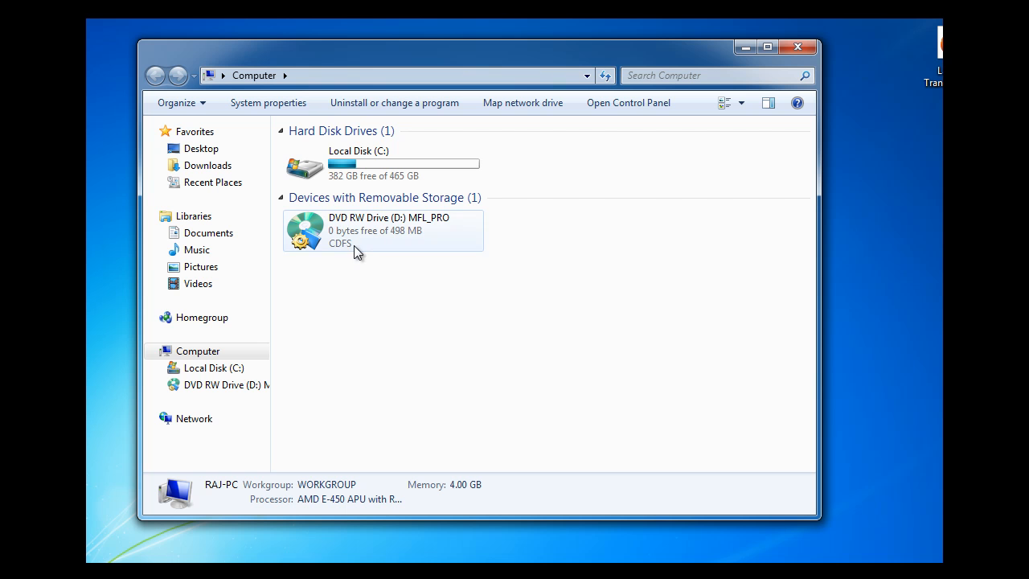
right_click(355, 229)
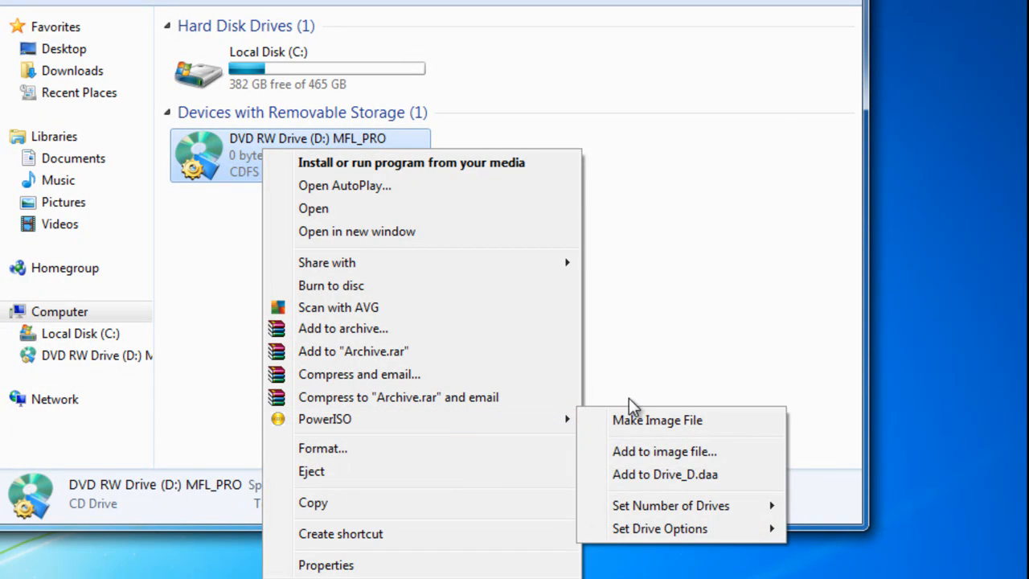
mouse_move(568, 420)
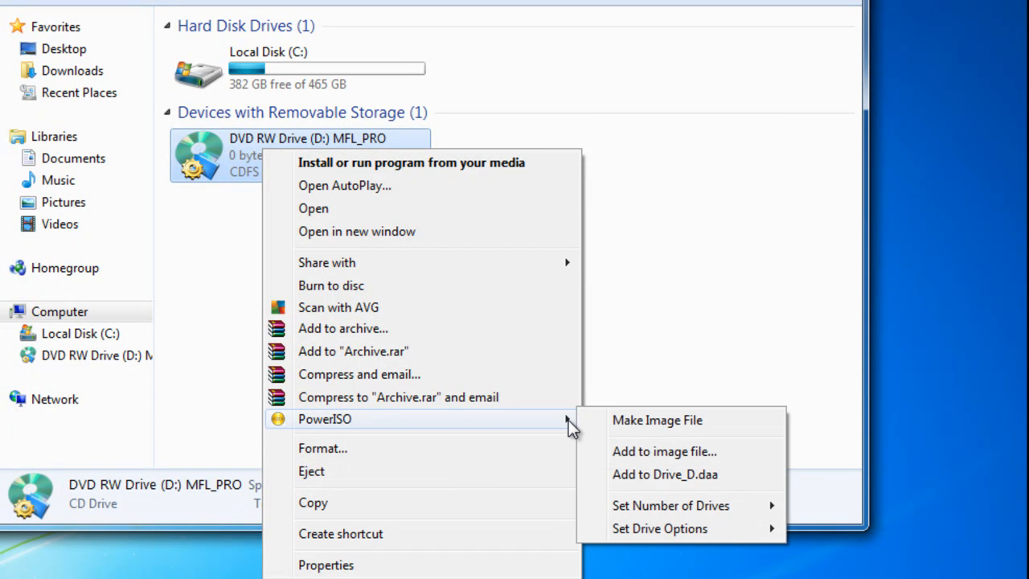
click(632, 422)
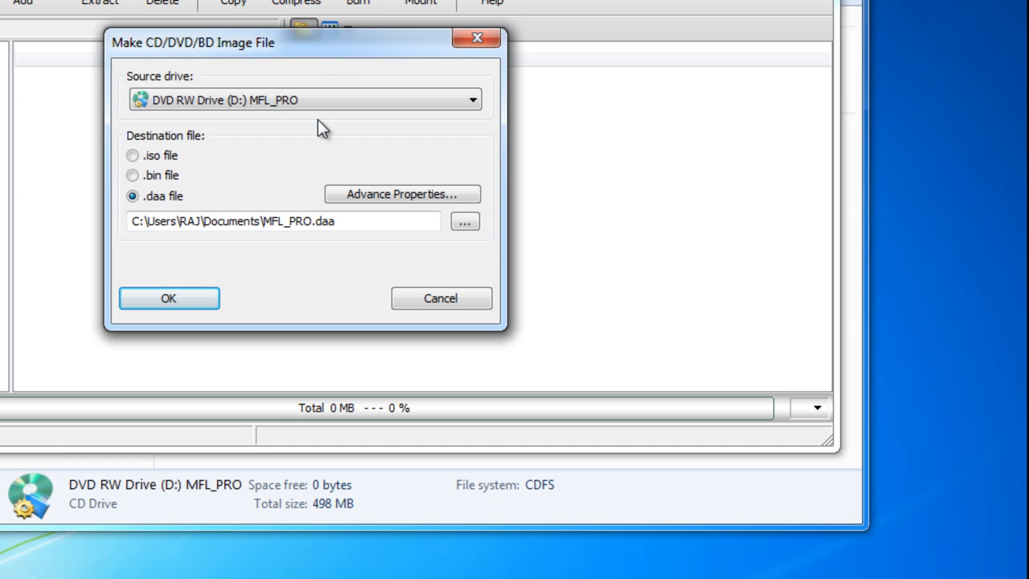
Create the disc image in .iso format, saved as MFL_PRO.iso in the user's Documents folder
click(133, 157)
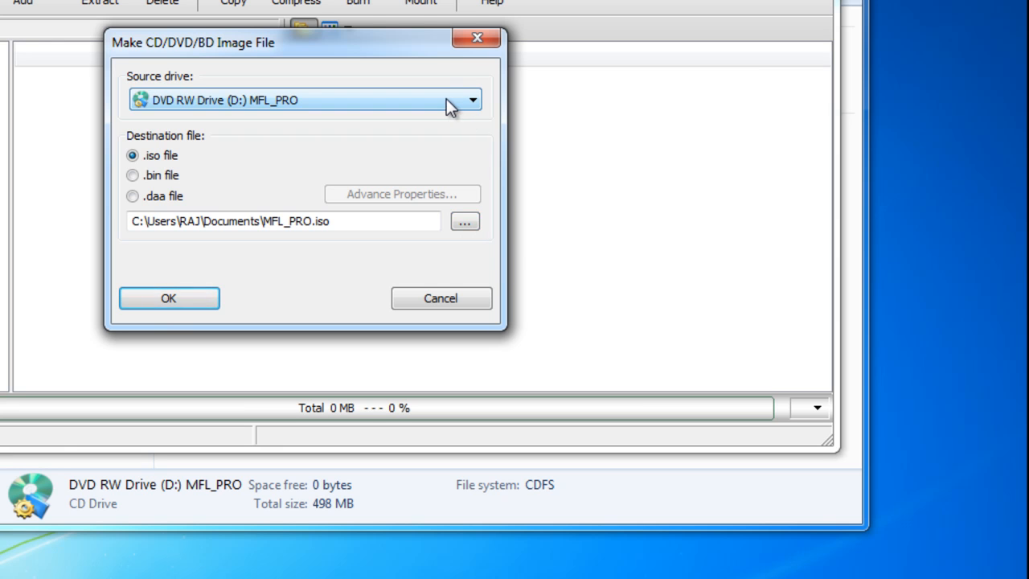
click(466, 223)
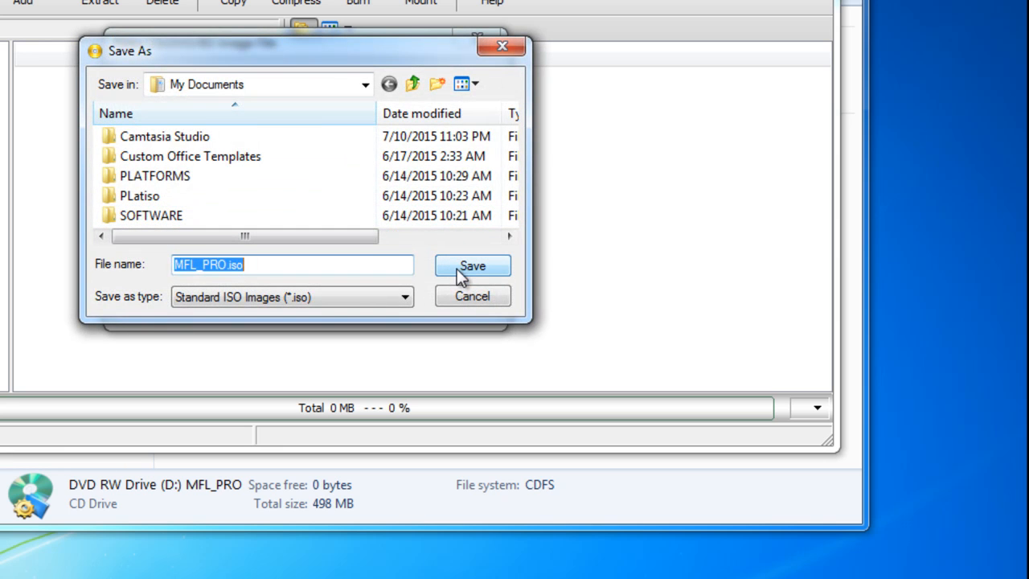
click(468, 292)
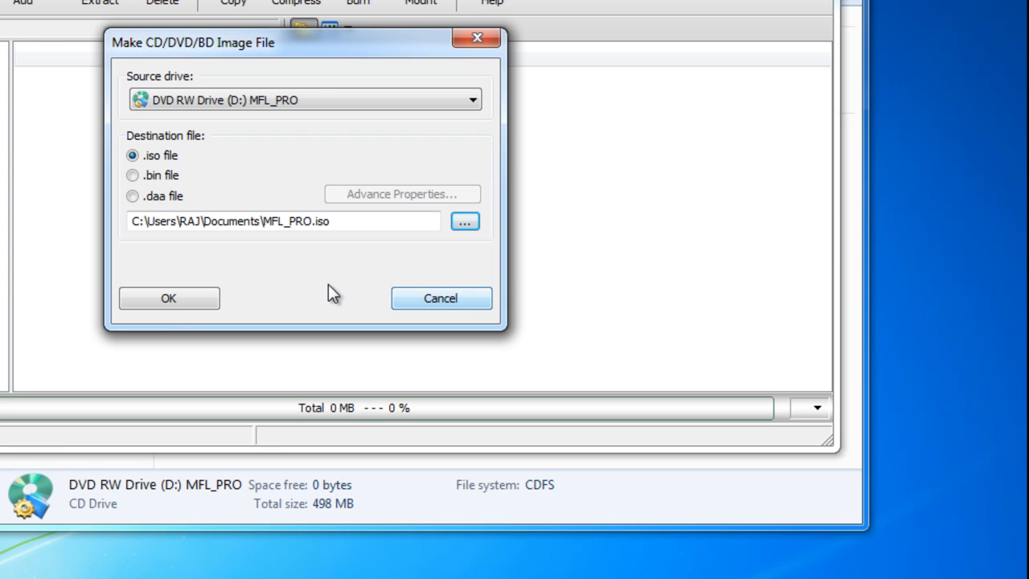
click(201, 295)
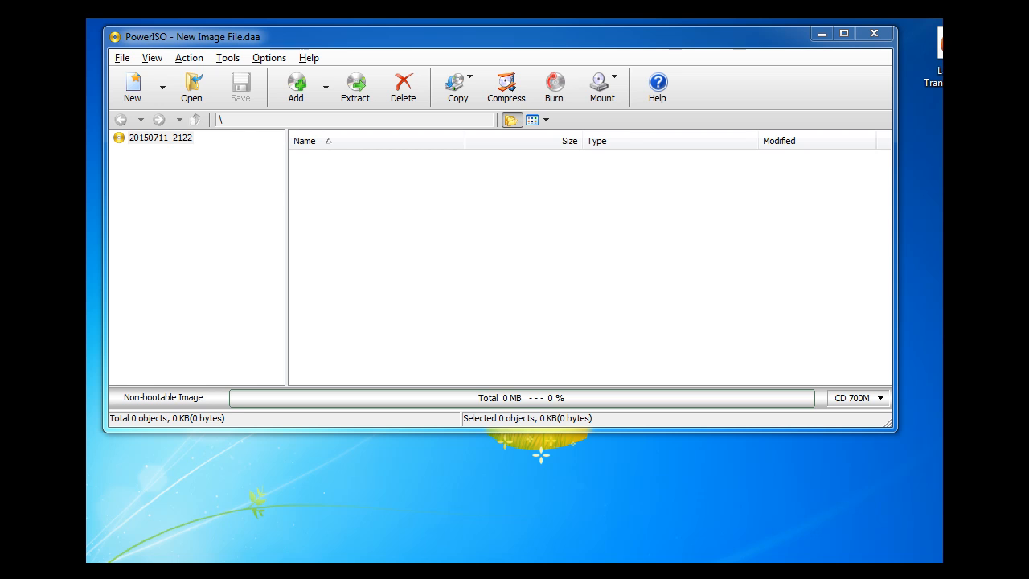
Check the Documents library for MFL_PRO.iso, then minimize the folder window and close PowerISO
click(219, 570)
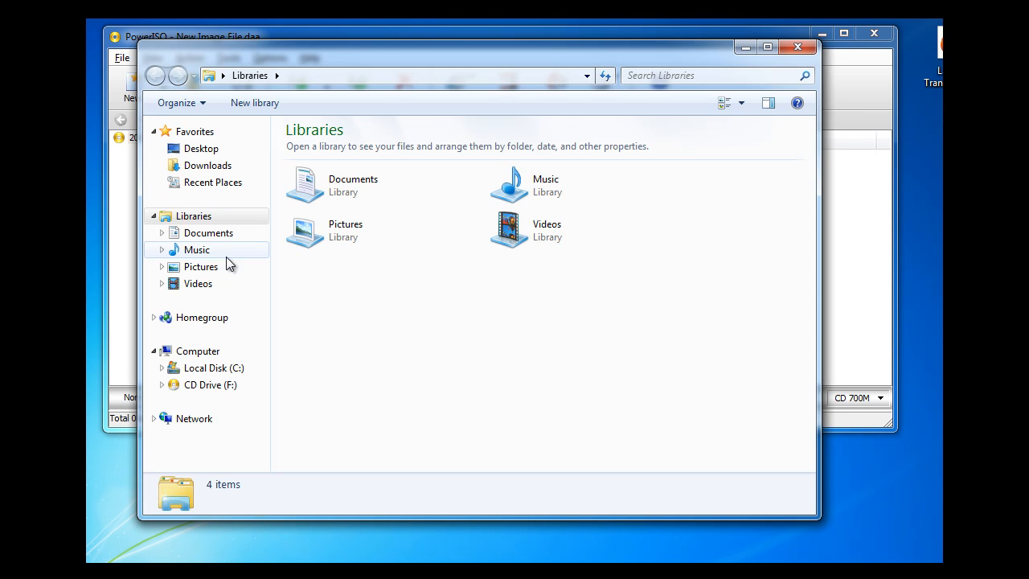
click(209, 234)
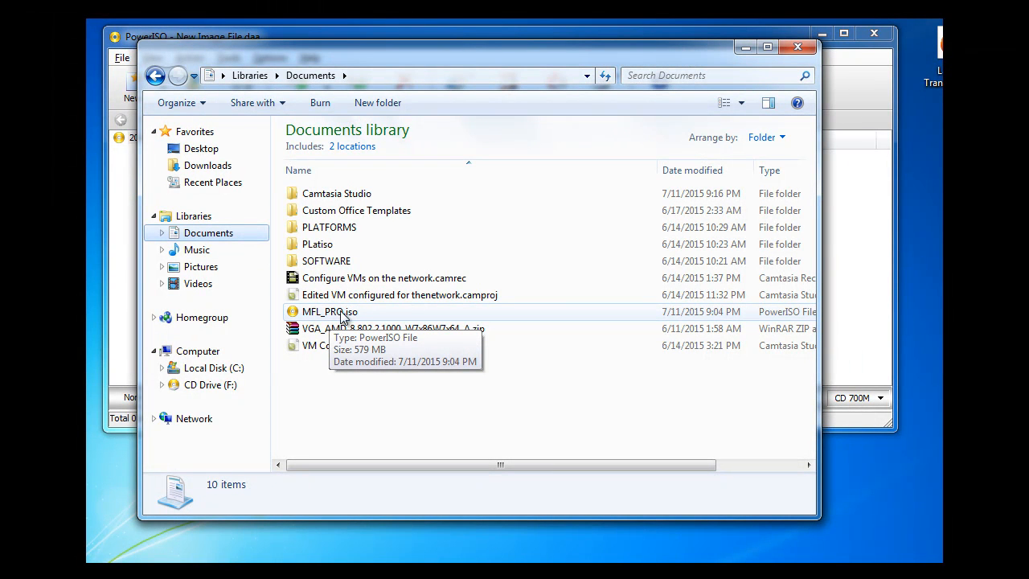
click(742, 46)
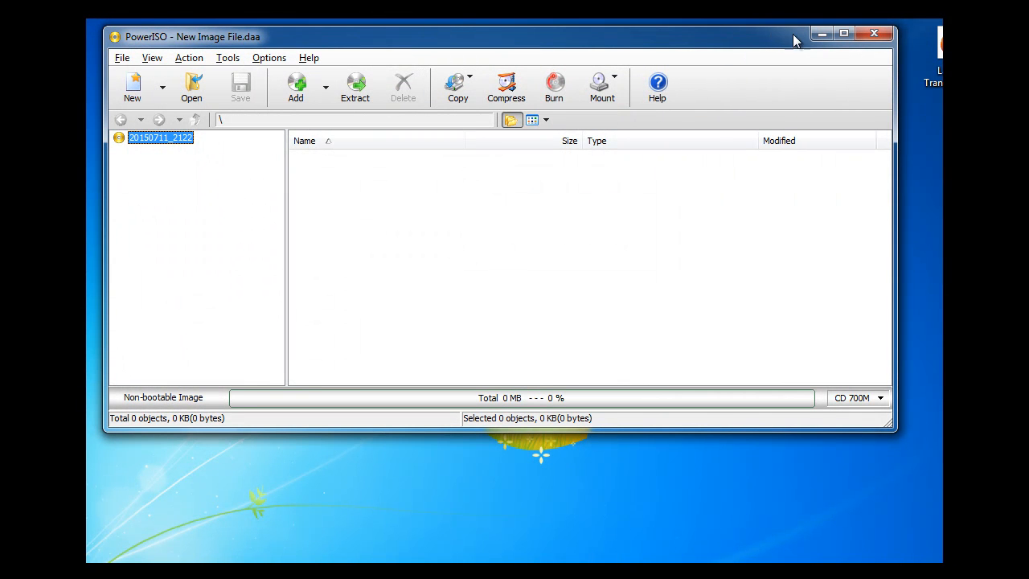
click(874, 34)
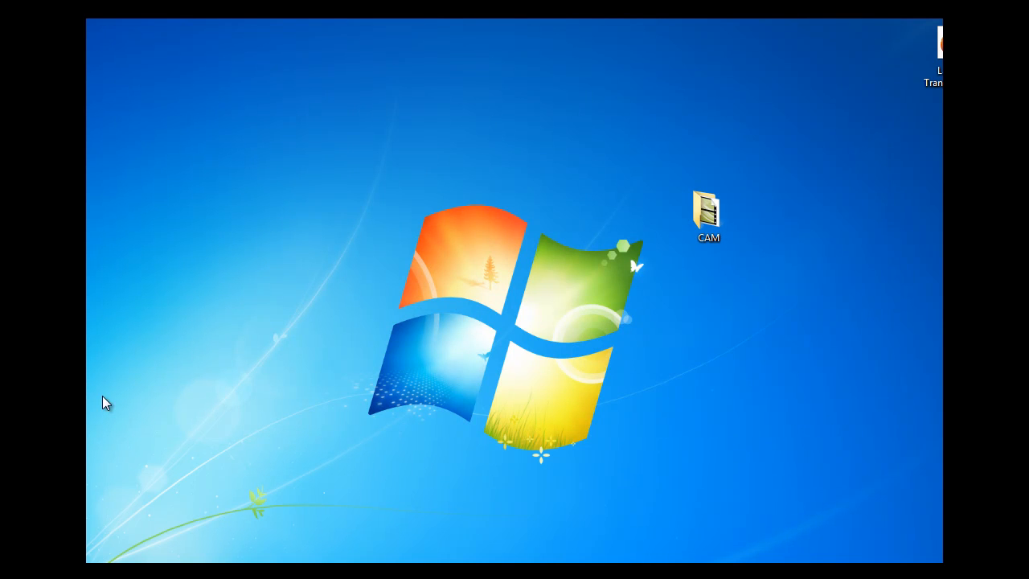
Launch PowerISO and open the MFL_PRO.iso image from the Documents library
double_click(86, 458)
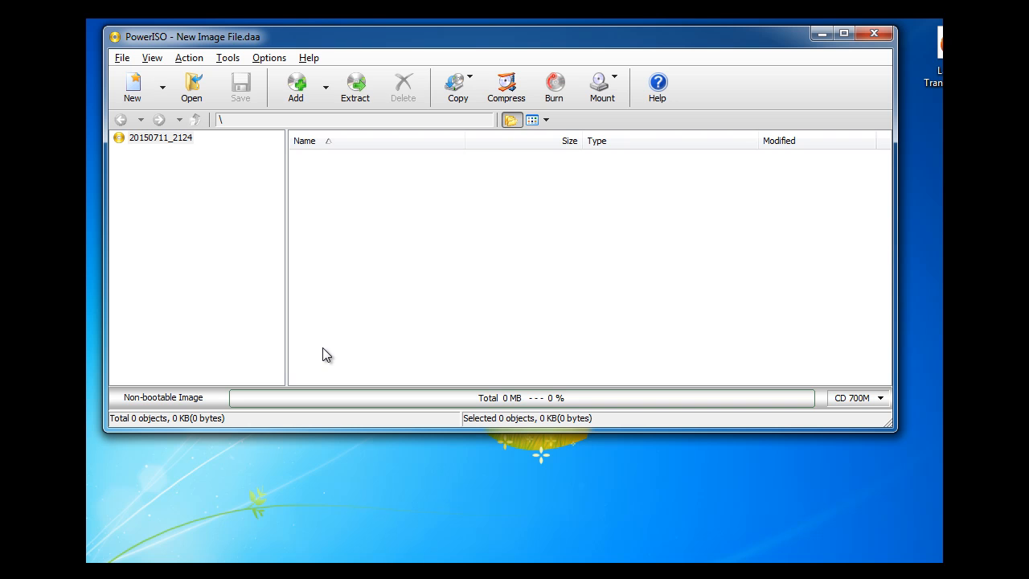
click(194, 93)
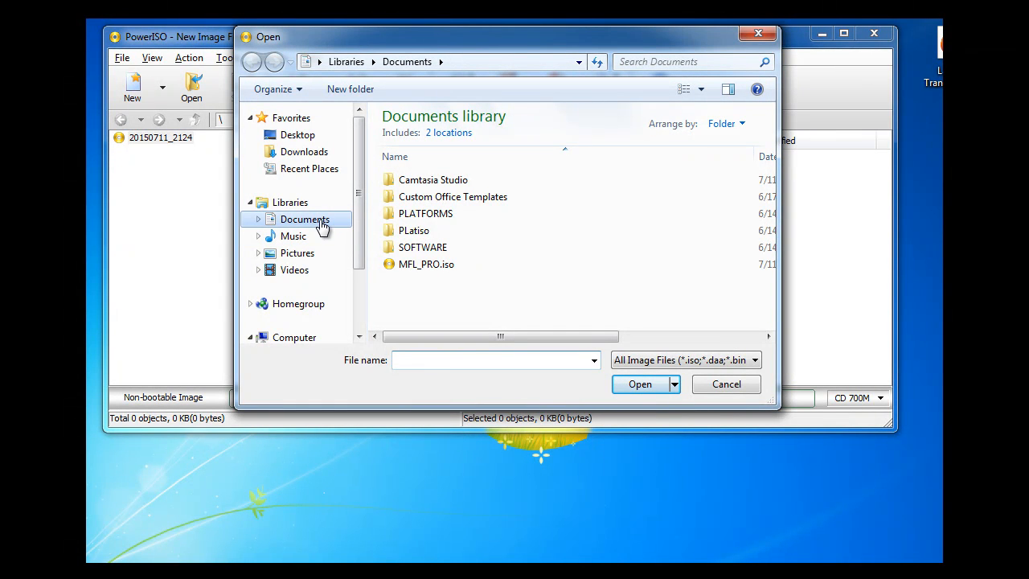
click(424, 265)
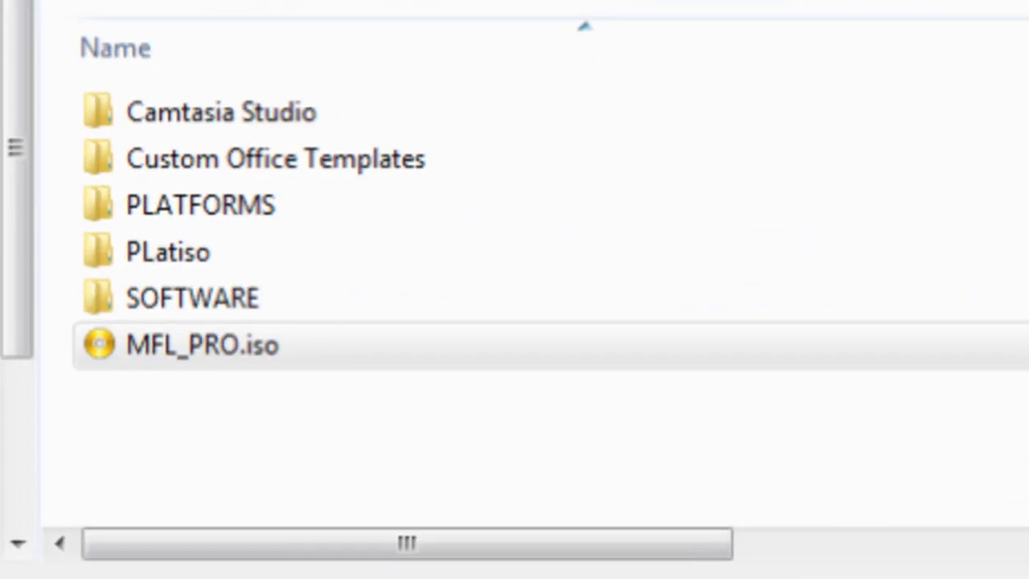
click(717, 535)
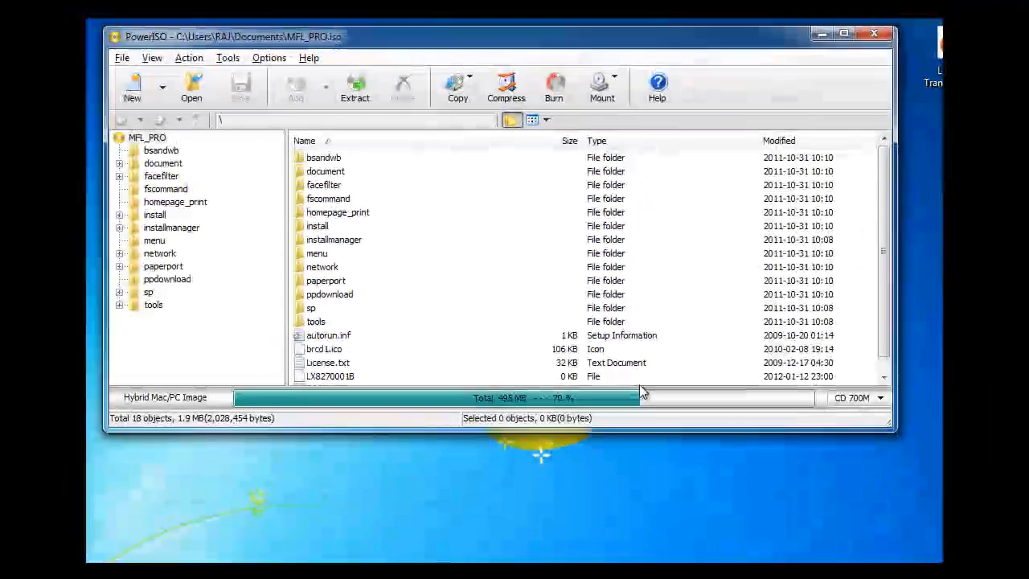
Run start.exe from the image with all files extracted to a temporary folder
drag(884, 281, 881, 304)
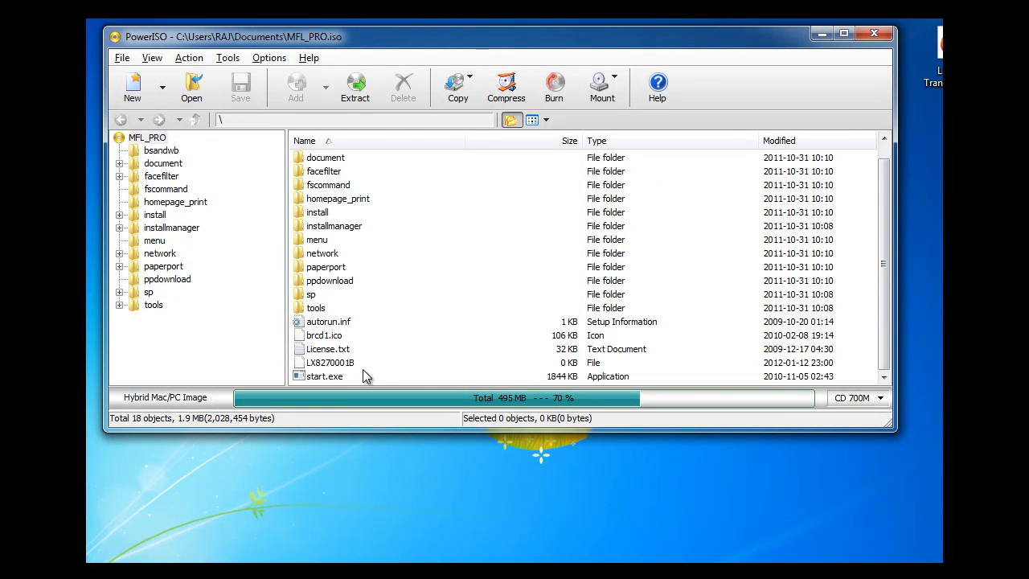
double_click(318, 375)
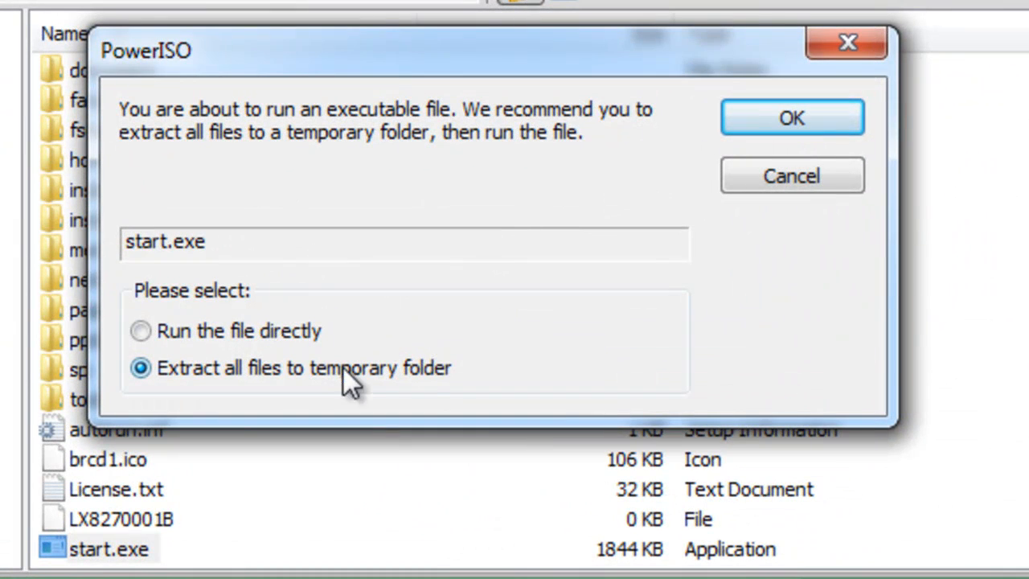
click(748, 126)
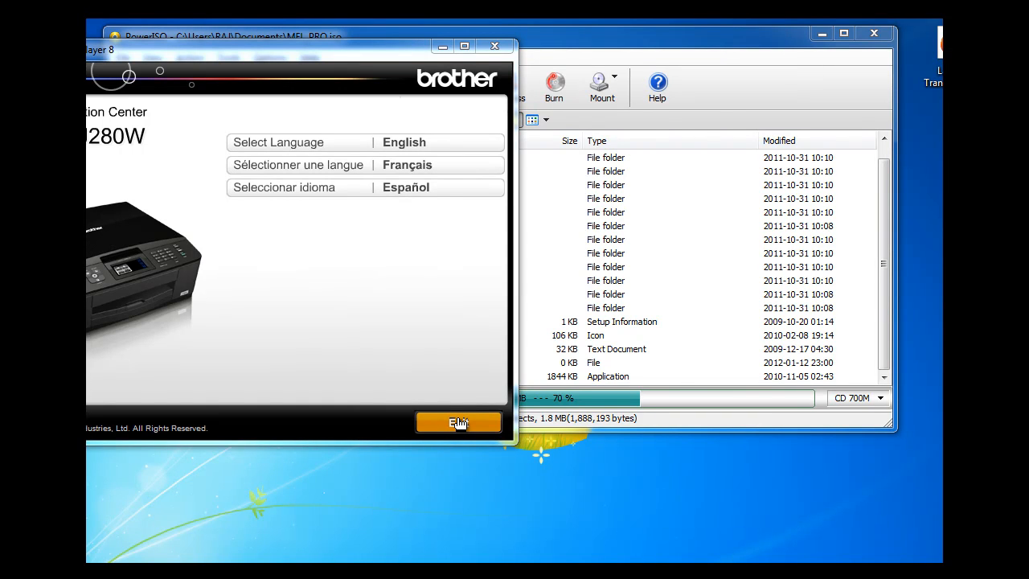
Move the Brother installer window fully into view, exit the installer and close PowerISO
drag(323, 53, 493, 56)
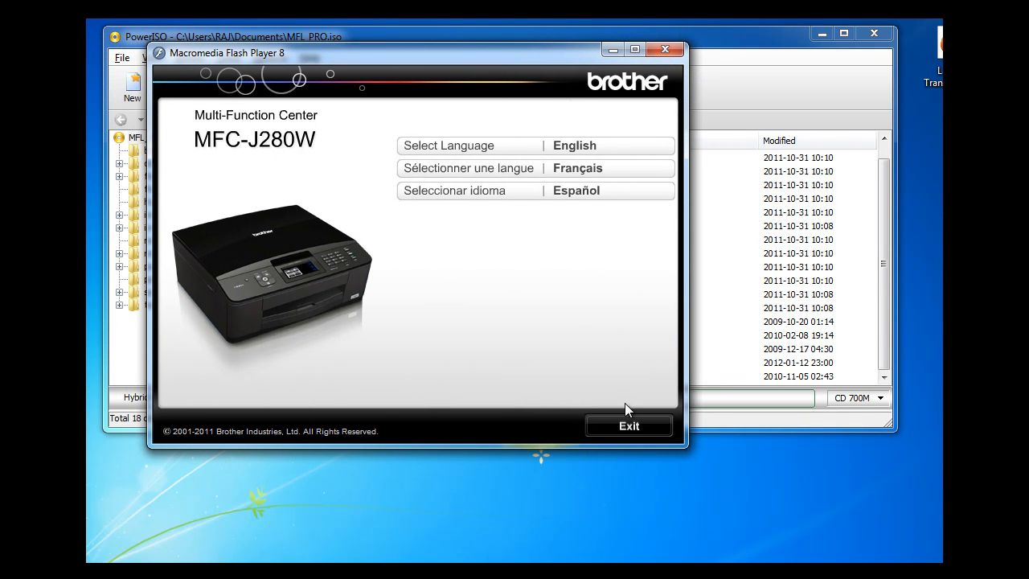
click(628, 426)
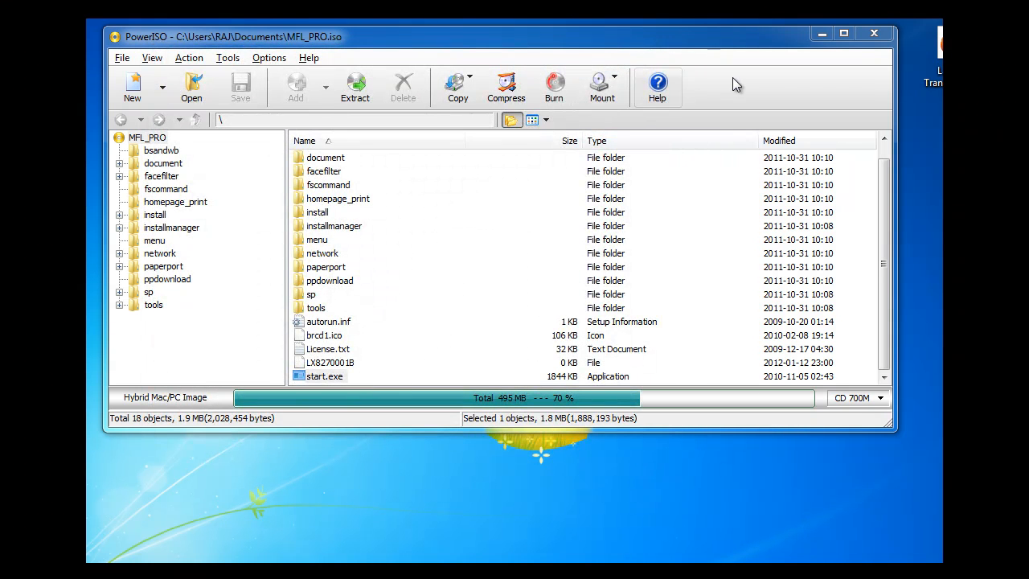
click(873, 34)
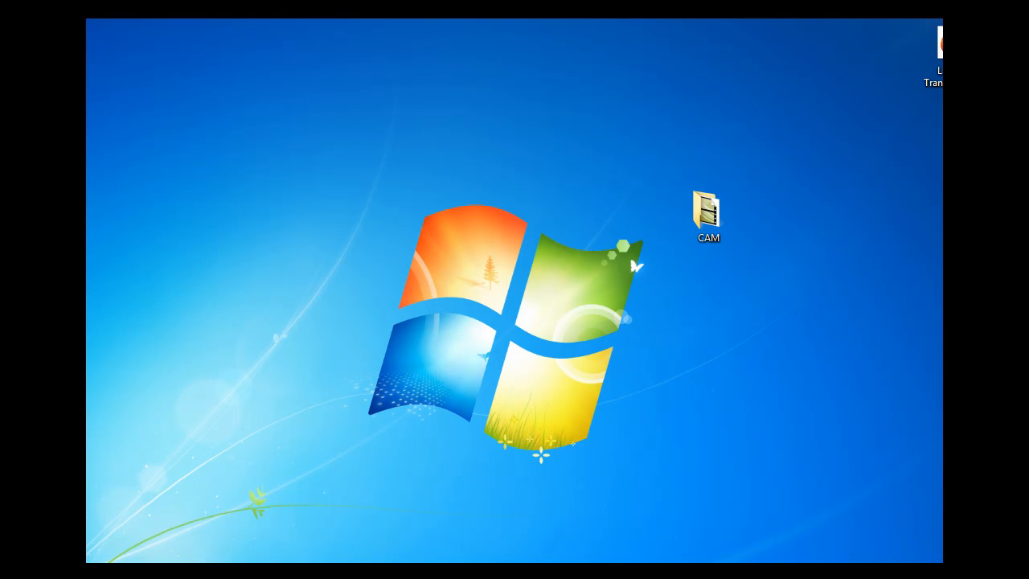
Restore the folder window and display the computer's drives
click(120, 560)
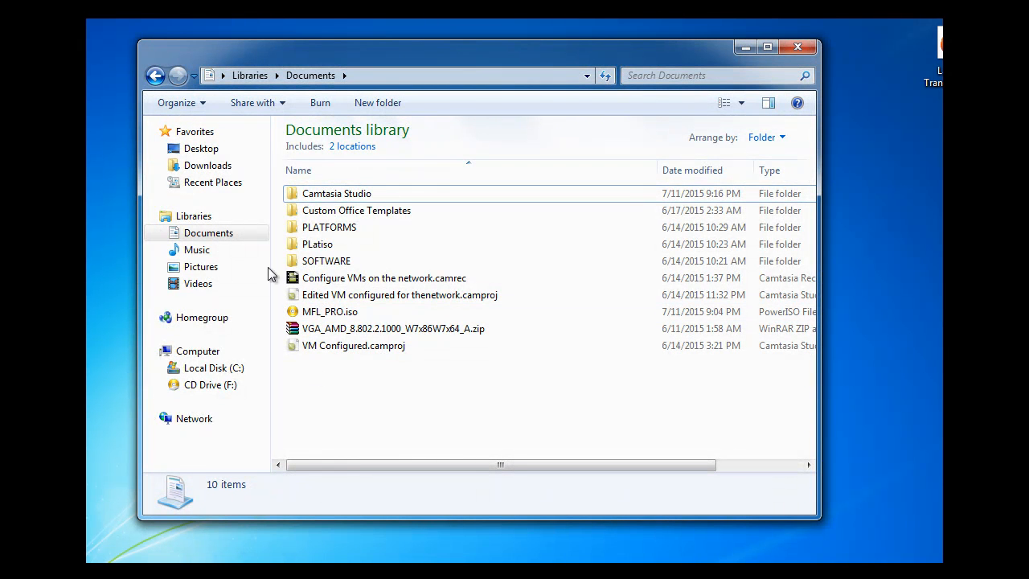
click(205, 353)
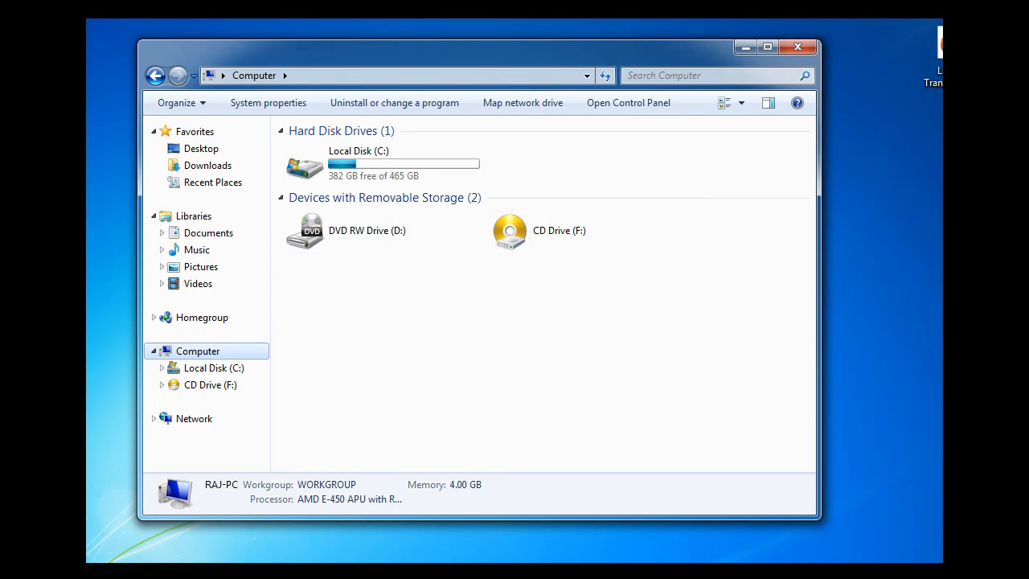
click(87, 560)
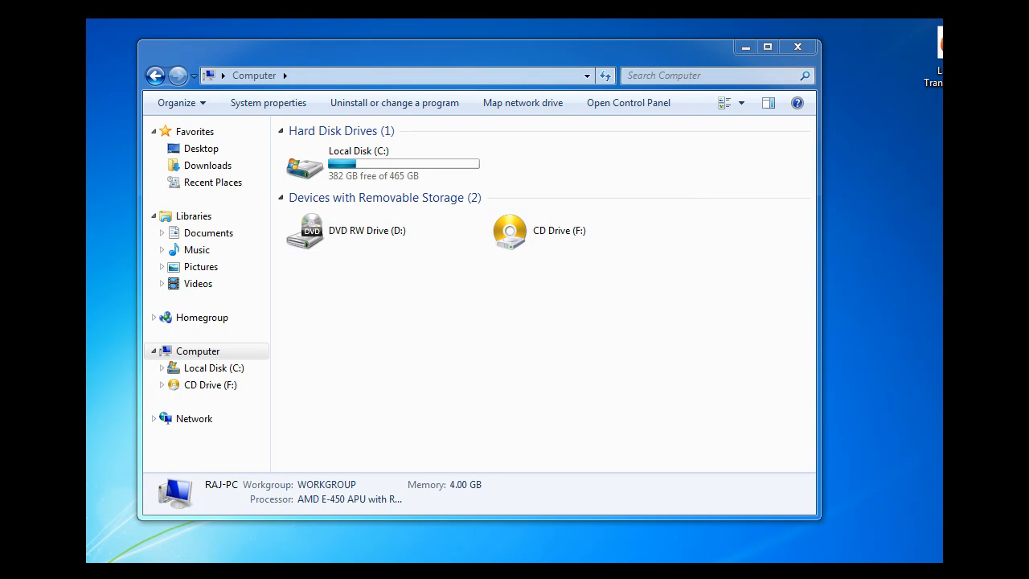
Disable PowerISO's virtual drives through the options of CD Drive (F:)
click(508, 230)
right_click(508, 231)
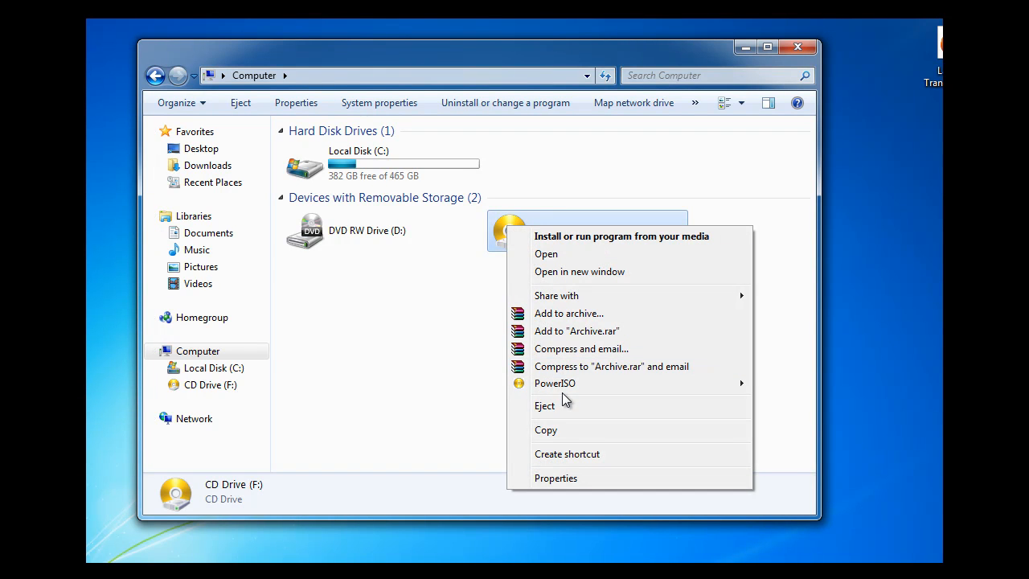
mouse_move(562, 385)
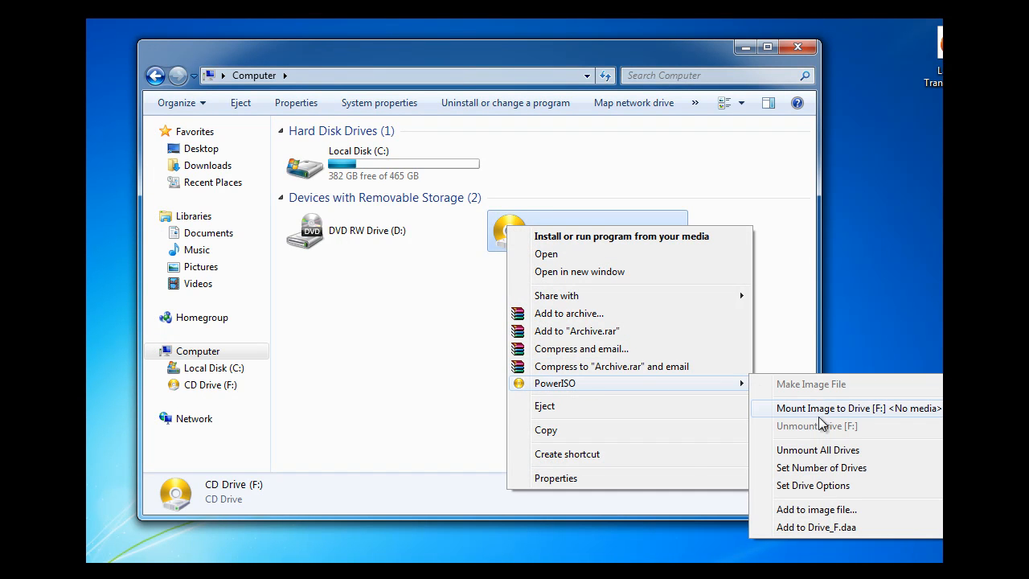
mouse_move(817, 477)
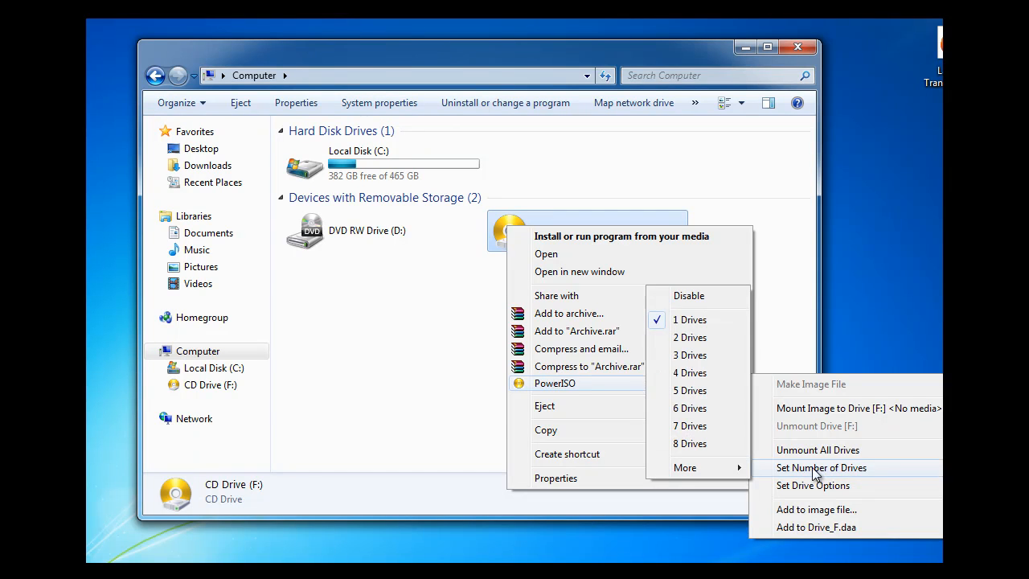
click(687, 295)
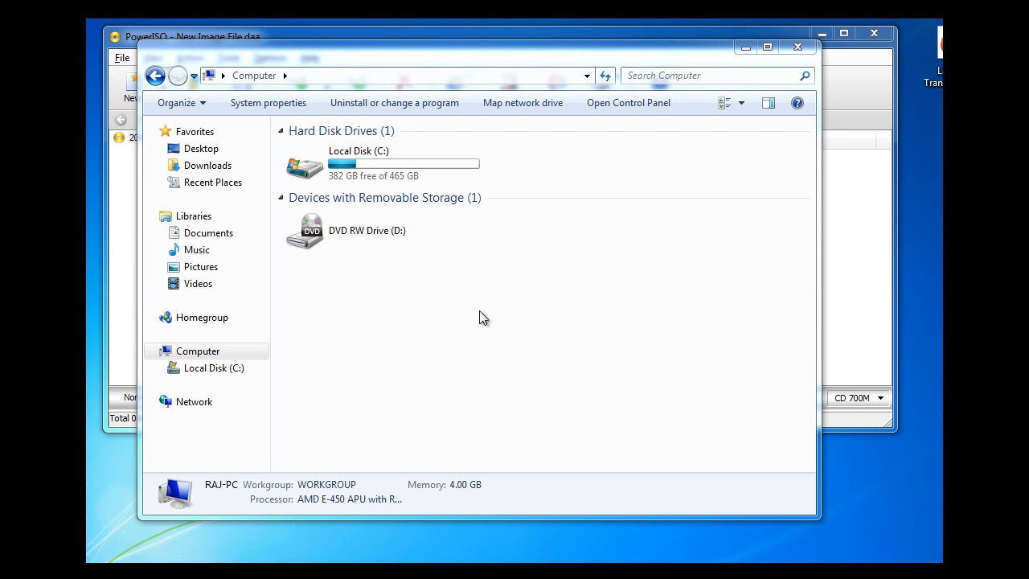
Set the number of PowerISO virtual drives to 4 through the options of DVD RW Drive (D:)
right_click(345, 231)
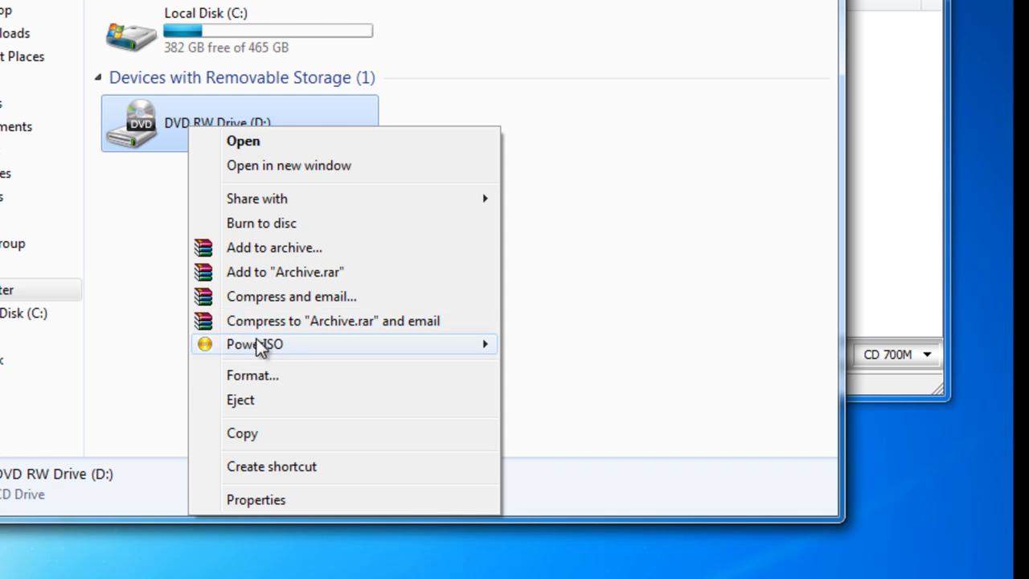
mouse_move(257, 344)
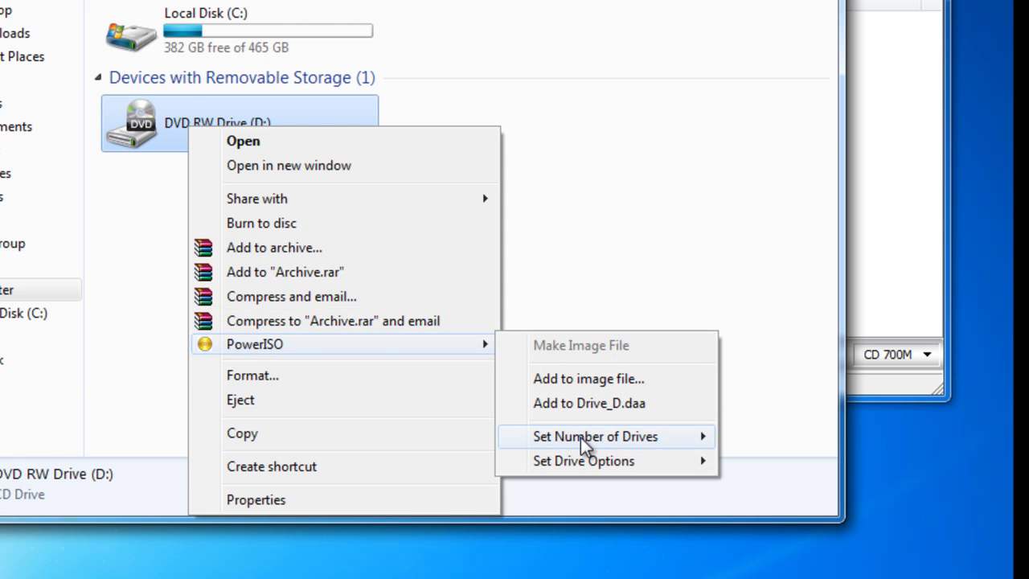
mouse_move(703, 434)
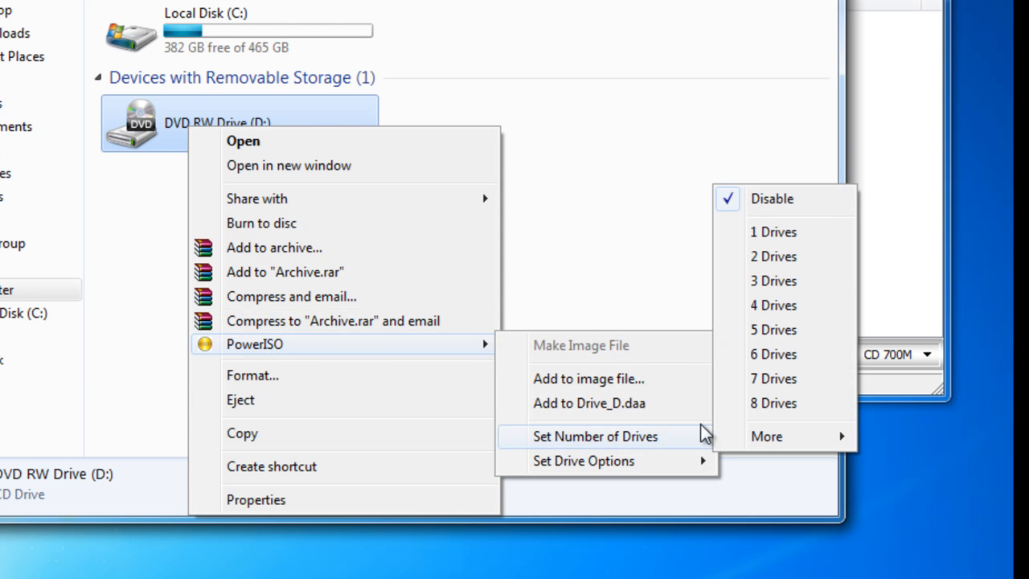
click(768, 306)
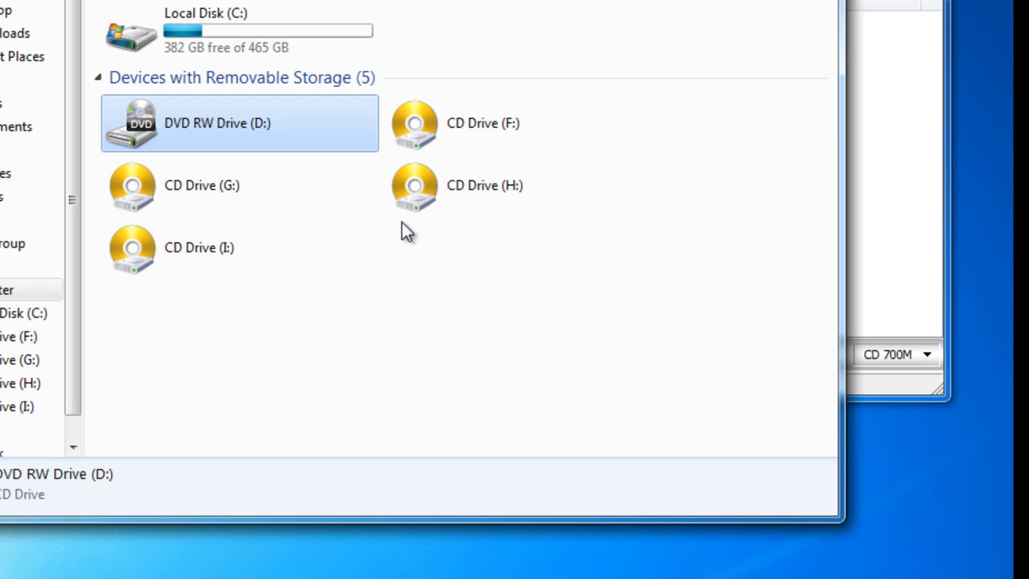
Set the number of PowerISO virtual drives to 1 through the options of DVD RW Drive (D:)
right_click(257, 135)
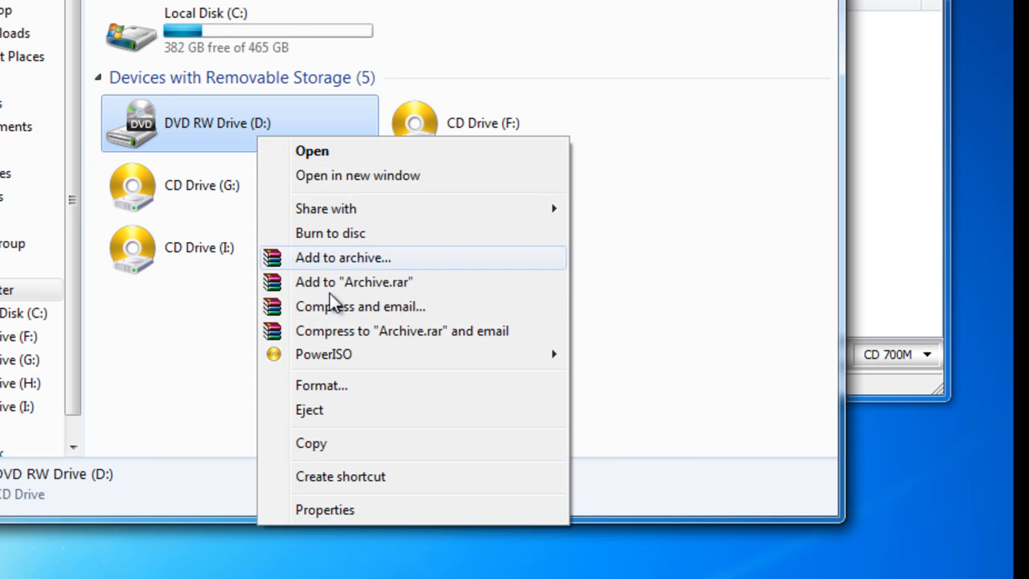
mouse_move(345, 362)
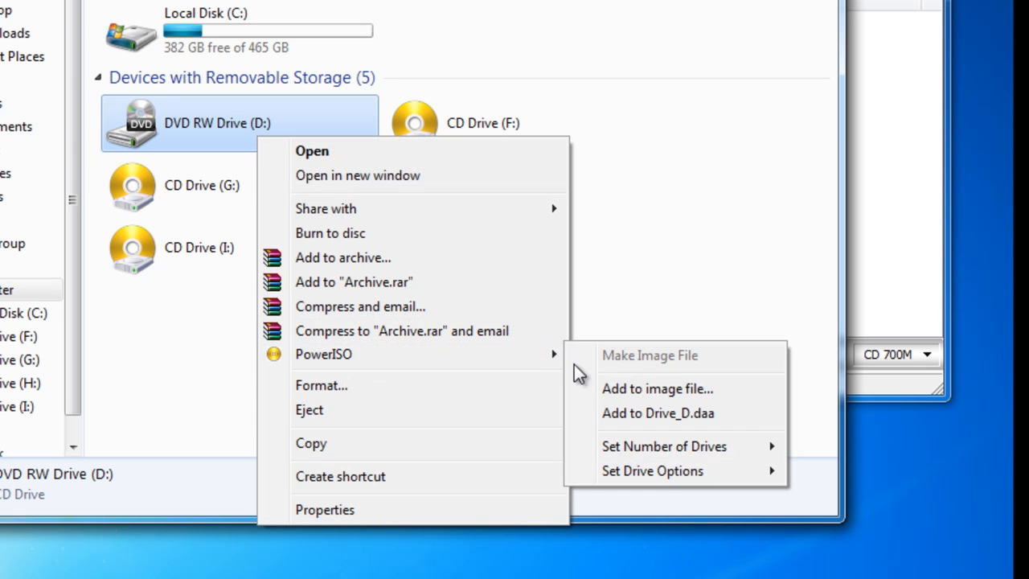
mouse_move(659, 448)
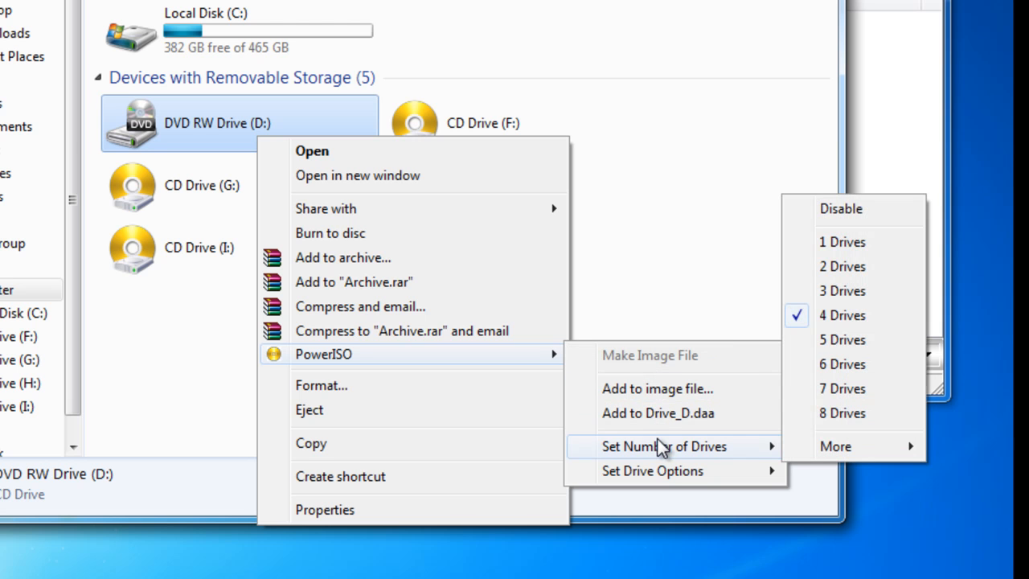
click(861, 245)
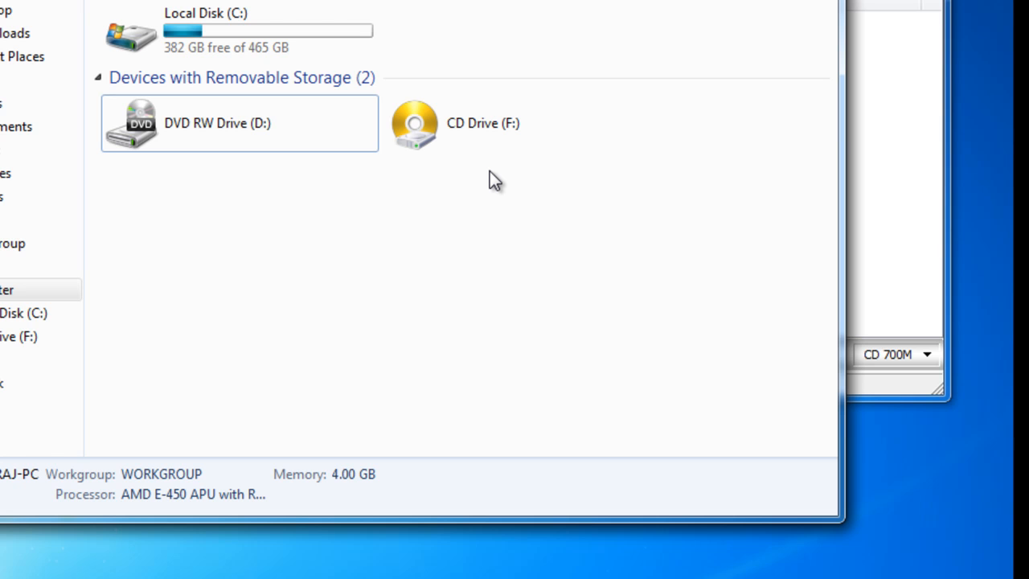
Mount the image MFL_PRO.iso from the Documents library to the virtual CD Drive (F:)
click(427, 123)
right_click(428, 123)
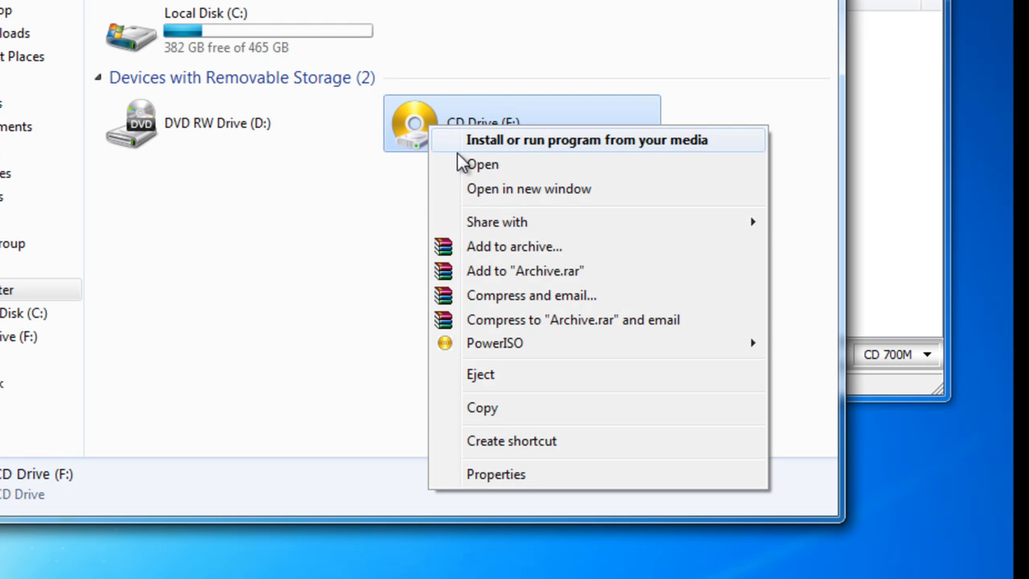
click(417, 128)
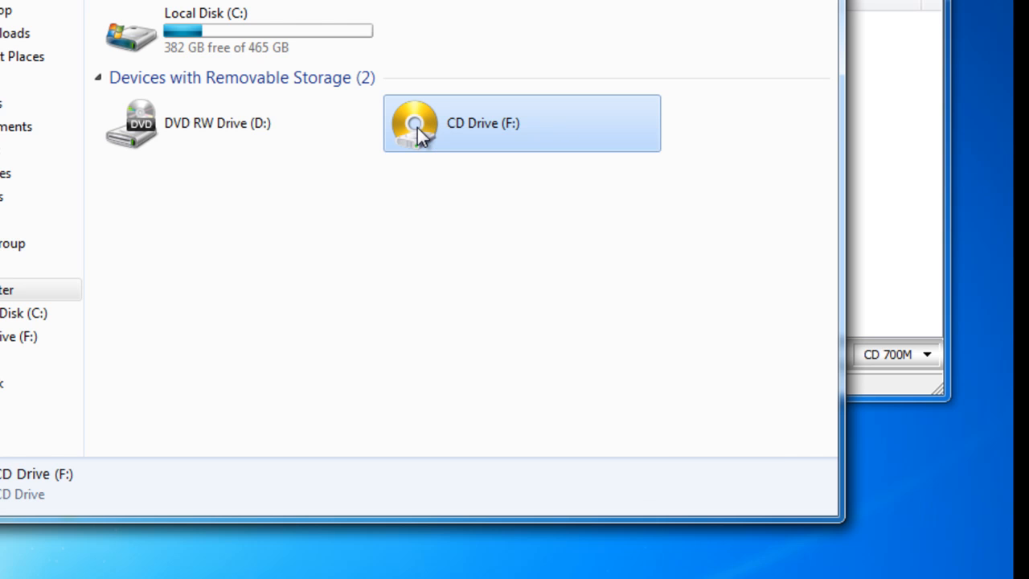
right_click(418, 128)
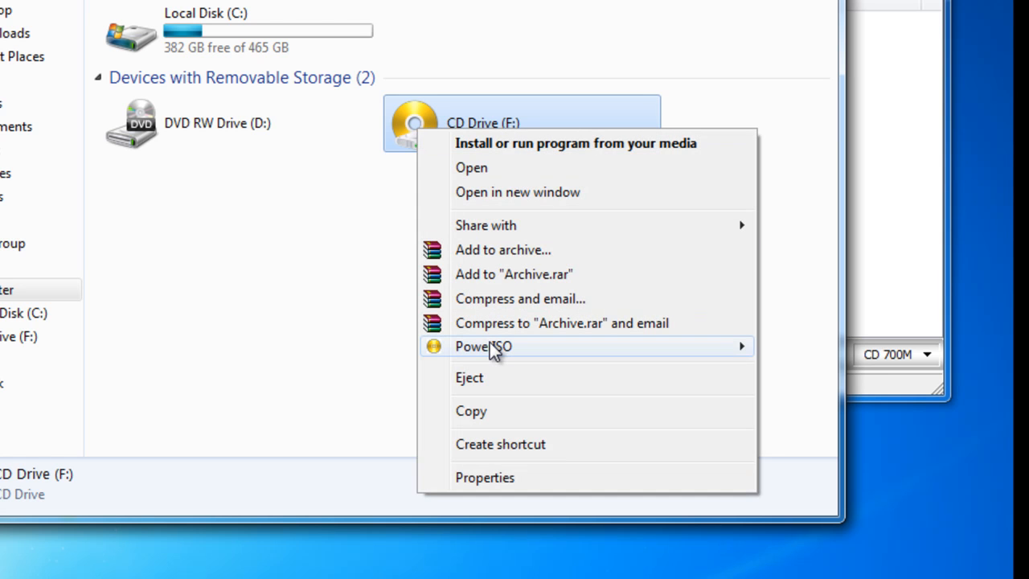
mouse_move(490, 343)
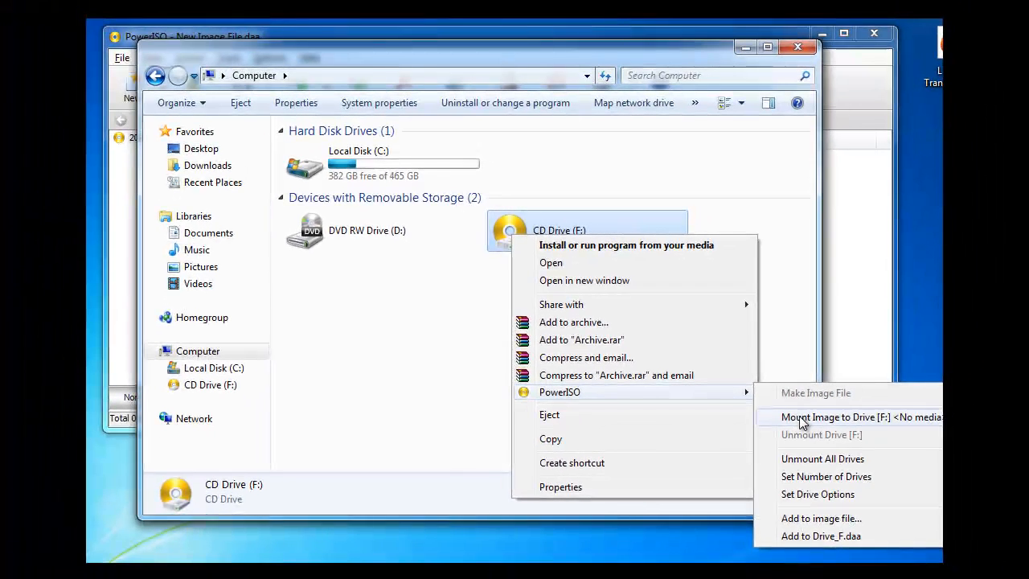
click(800, 418)
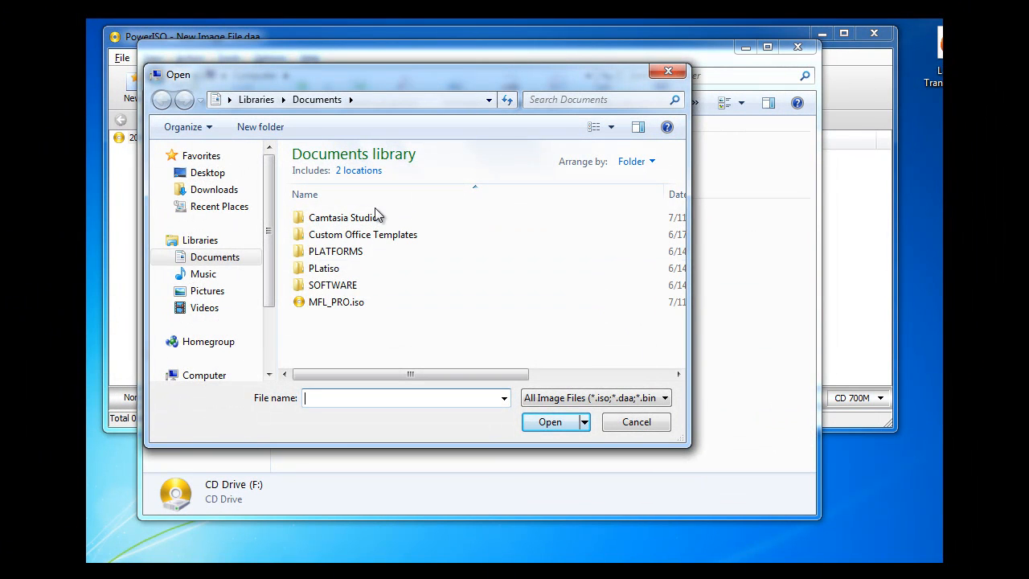
click(355, 305)
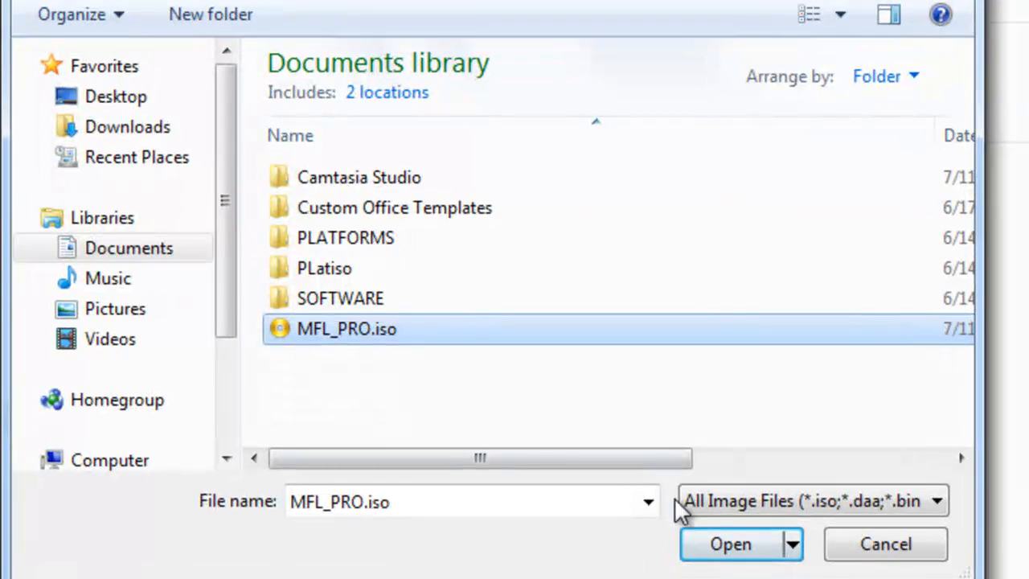
click(721, 543)
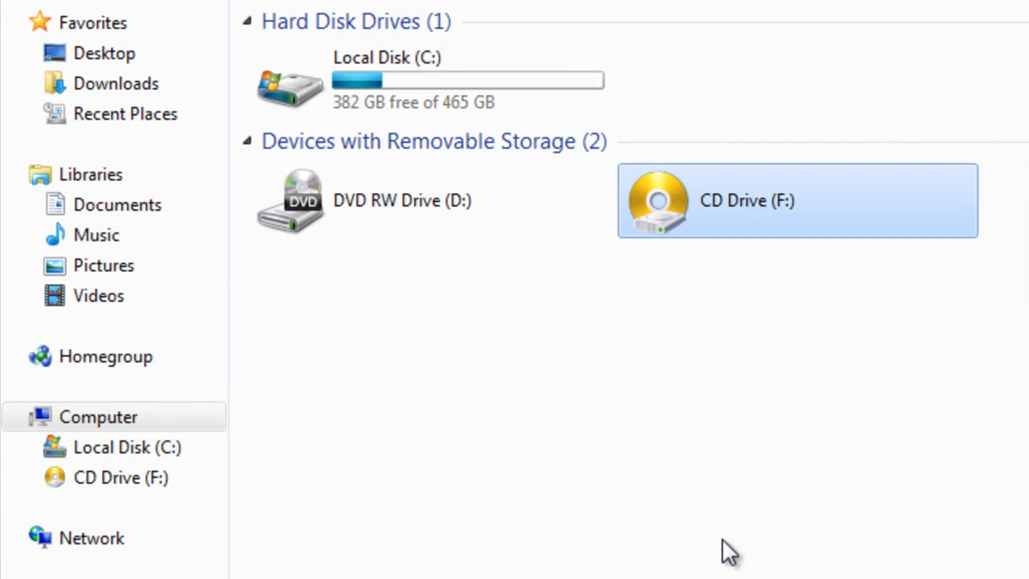
Run the mounted MFL_PRO disc from CD Drive (F:) and exit the Brother installer
double_click(673, 194)
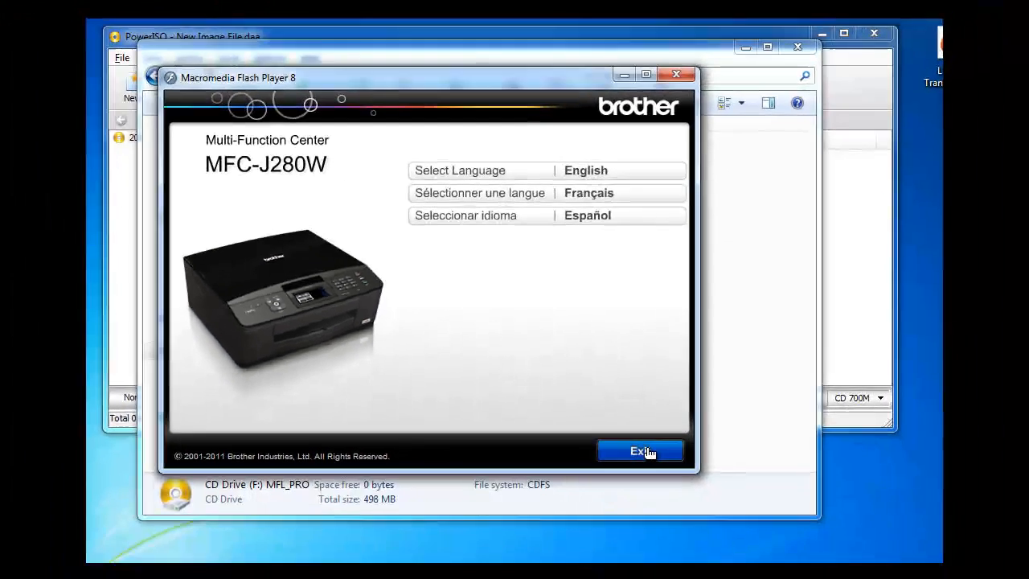
click(746, 507)
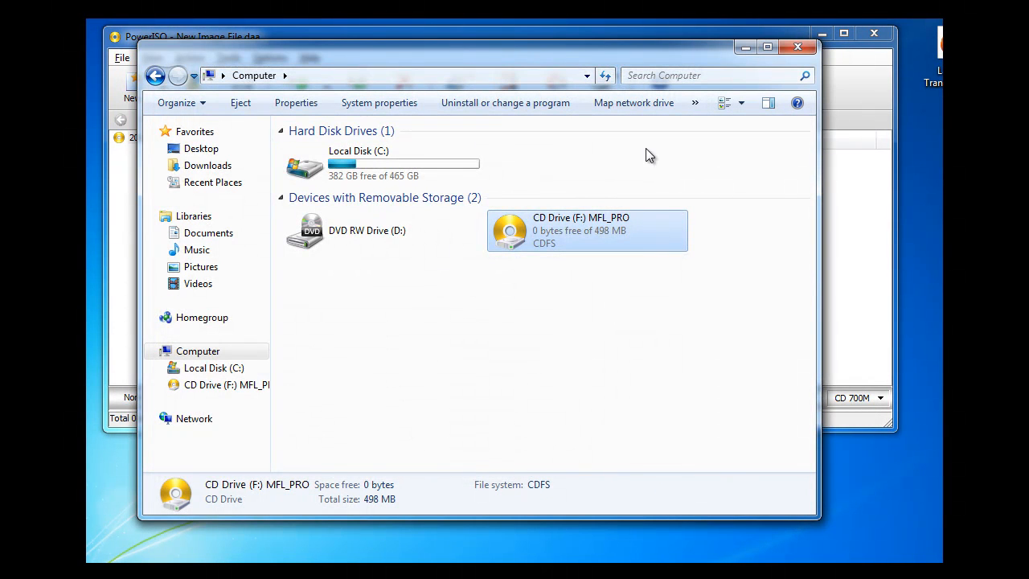
Unmount the MFL_PRO image from CD Drive (F:) with PowerISO
right_click(570, 225)
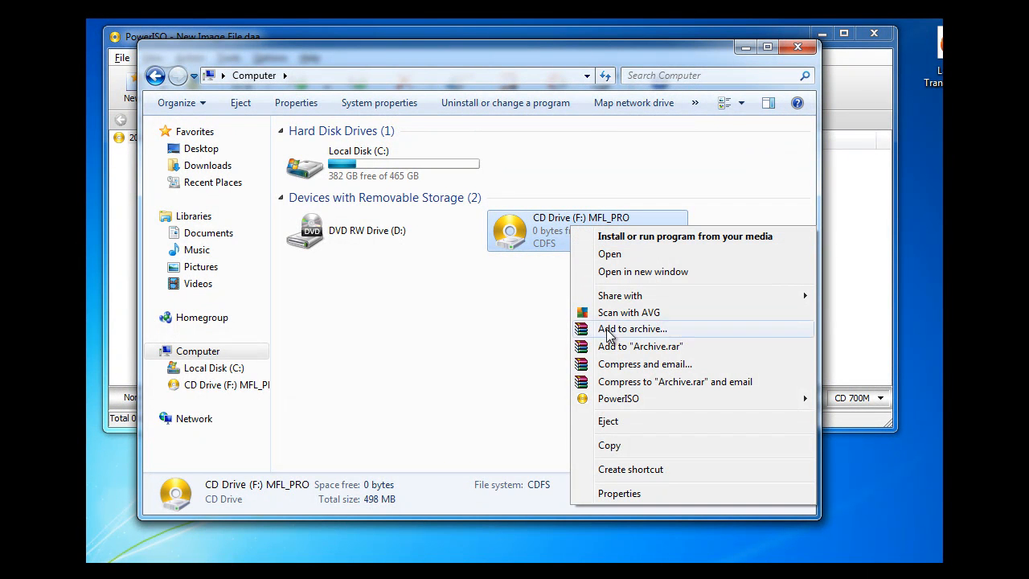
mouse_move(611, 400)
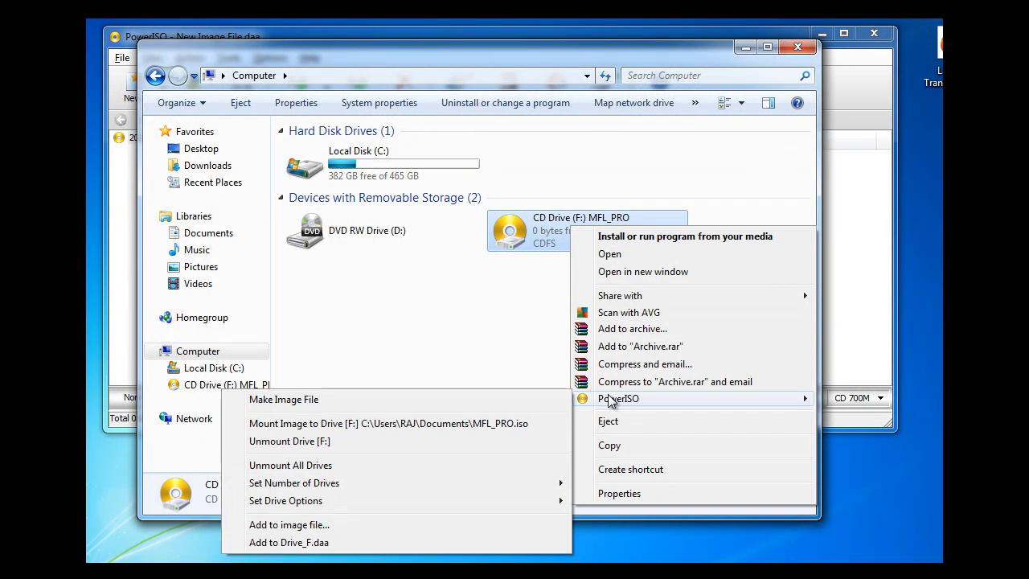
click(539, 232)
right_click(538, 232)
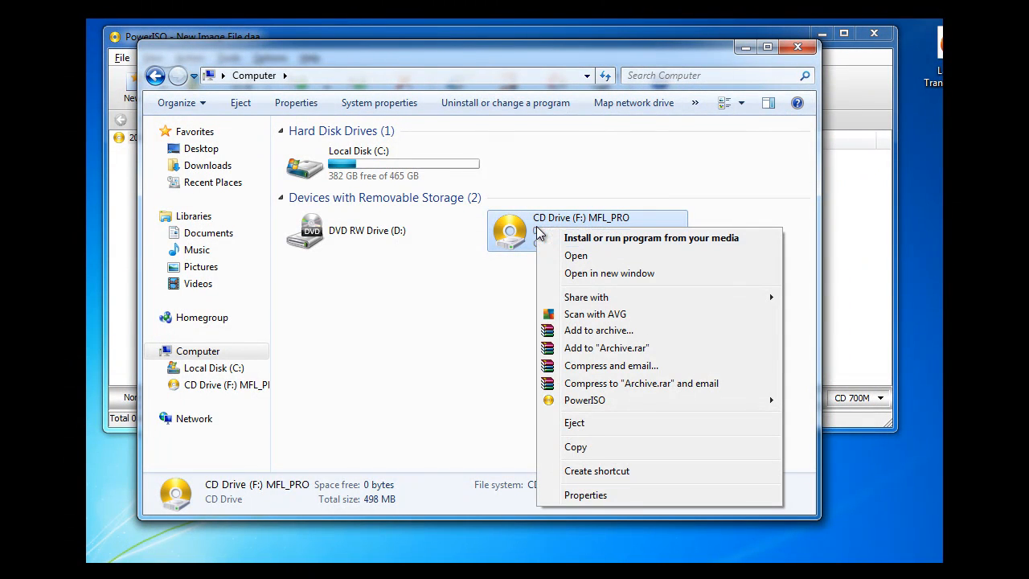
mouse_move(569, 406)
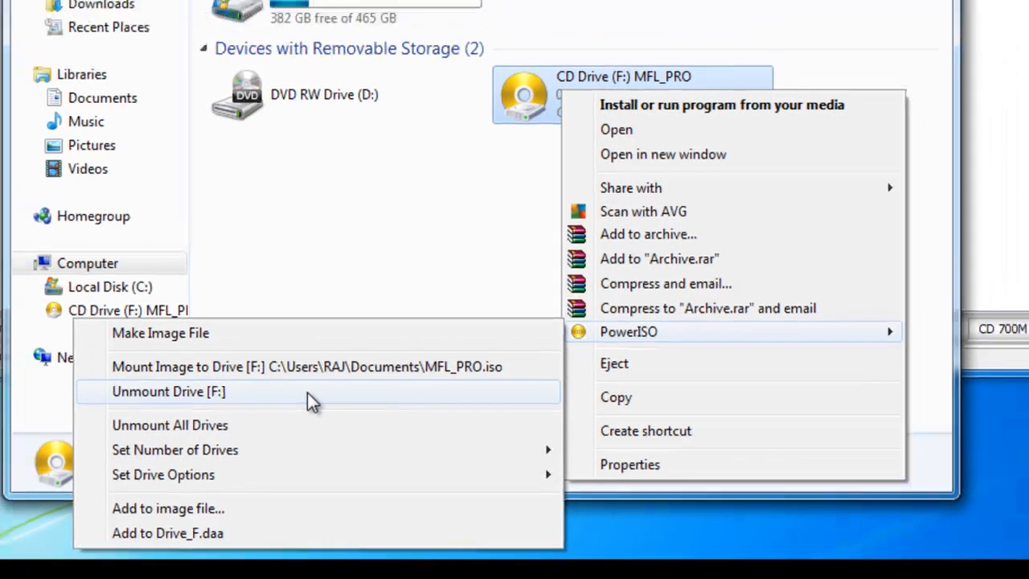
click(294, 376)
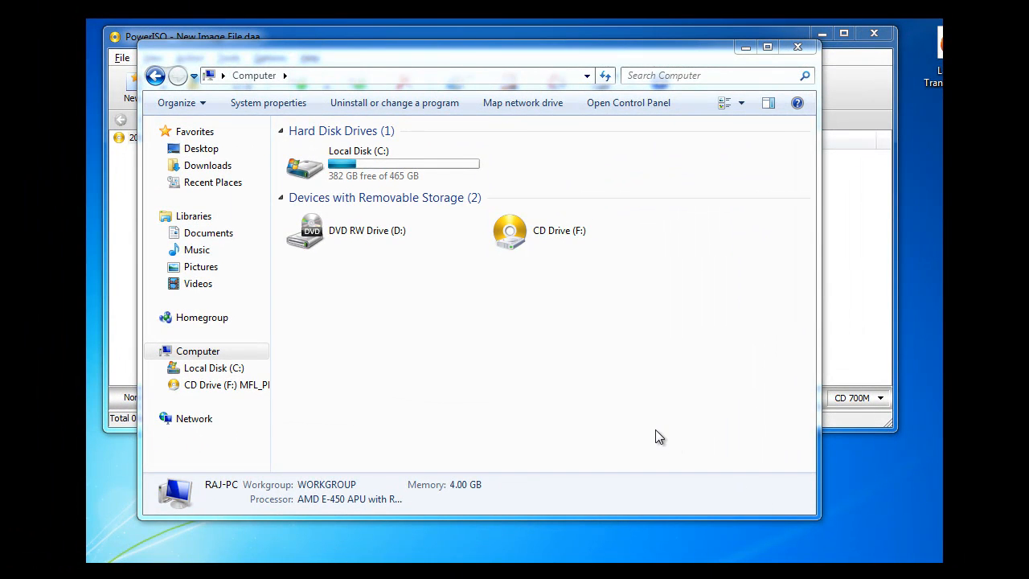
Set the number of PowerISO virtual drives to 3 through the options of CD Drive (F:)
click(501, 232)
right_click(502, 231)
mouse_move(550, 391)
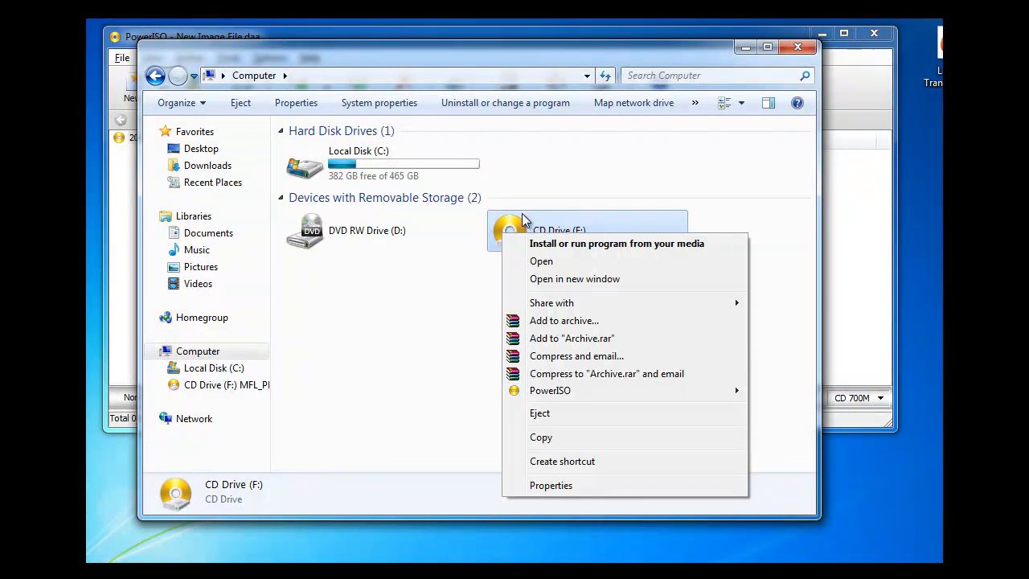
click(524, 222)
right_click(524, 222)
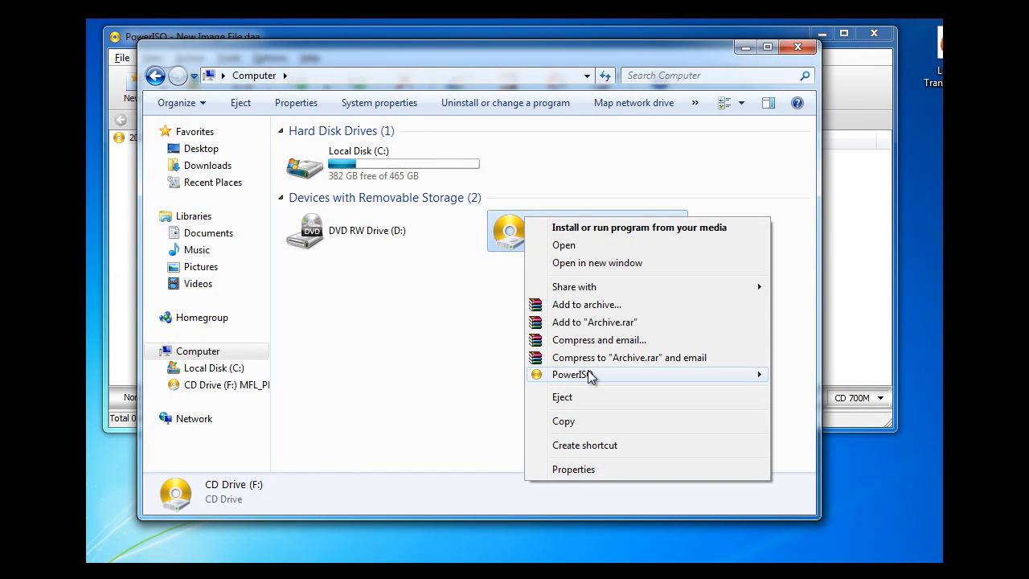
mouse_move(671, 378)
mouse_move(798, 459)
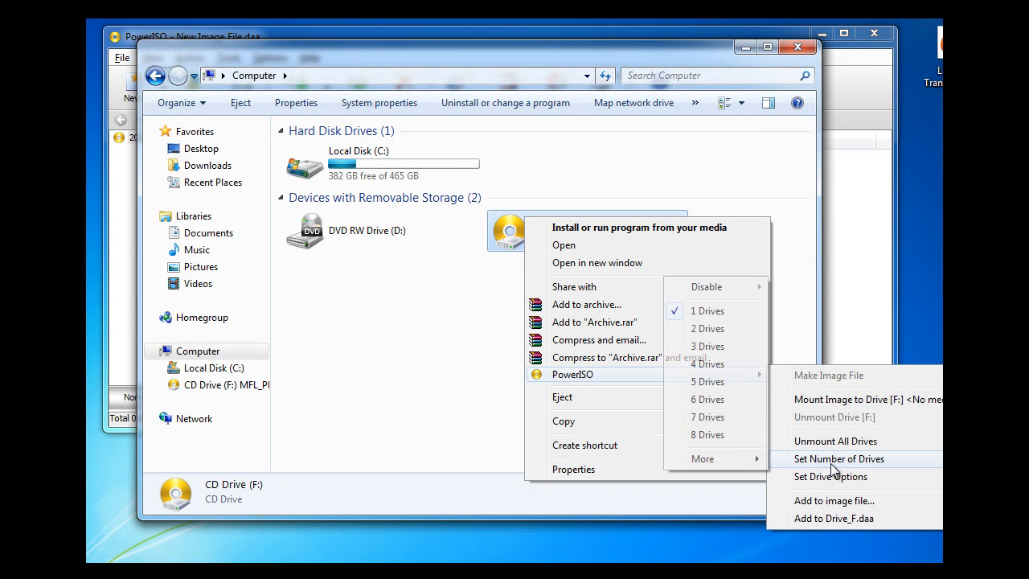
click(707, 345)
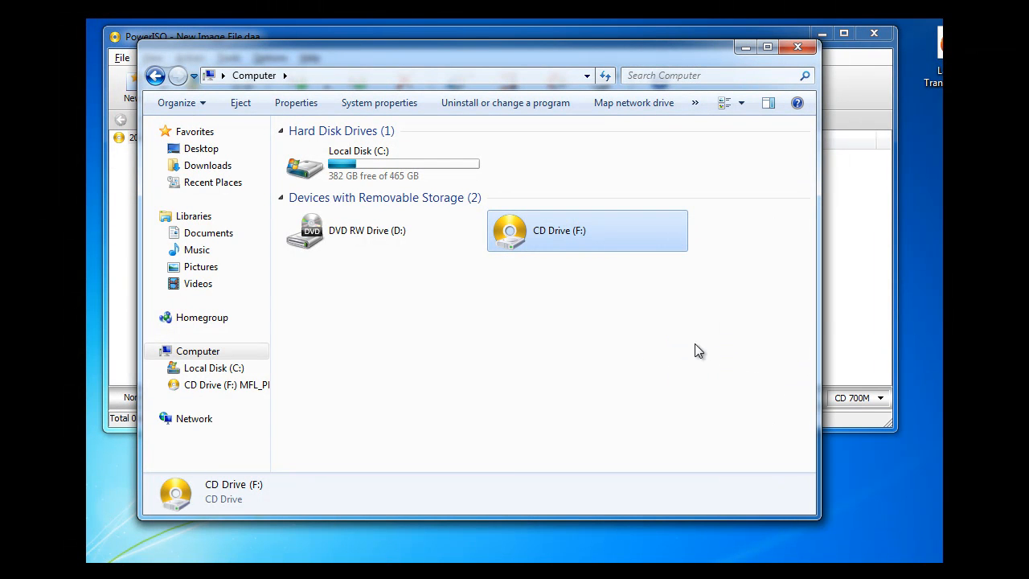